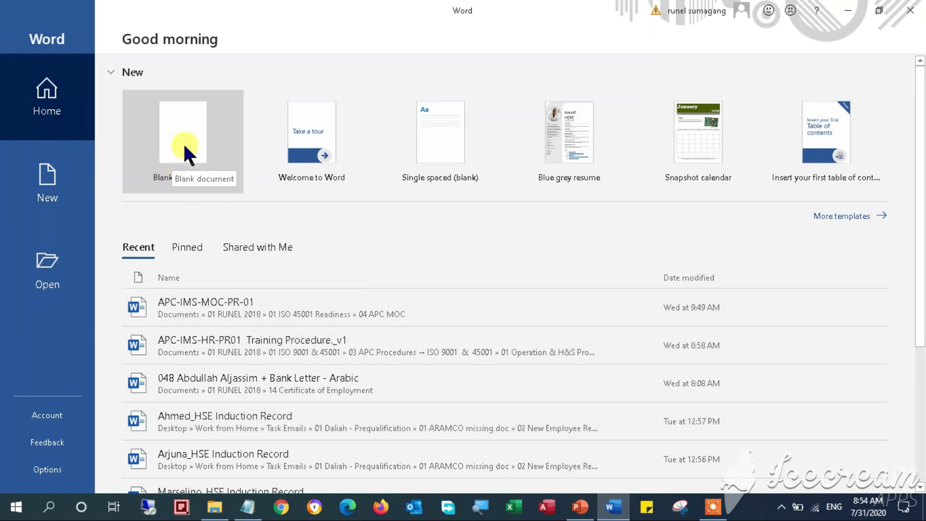
- Create a new blank document and bring up the Layout page setup options
click(183, 142)
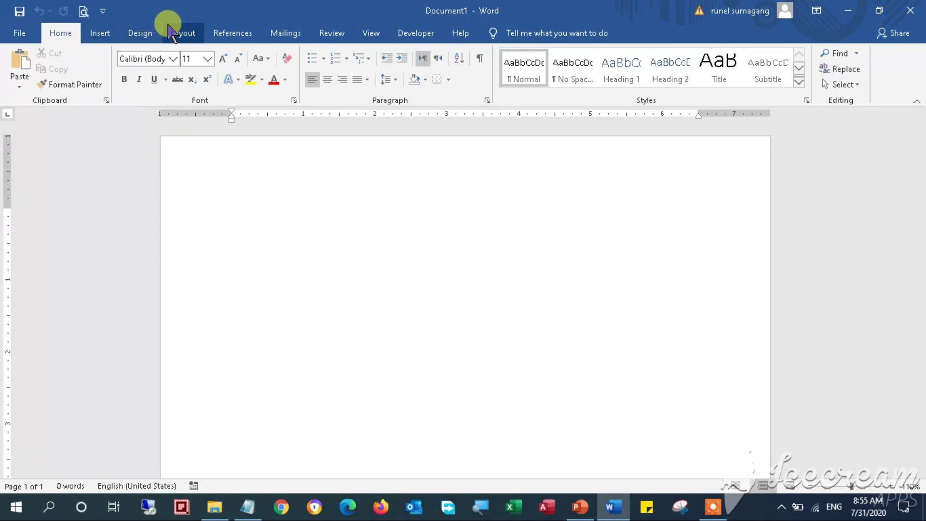
click(184, 33)
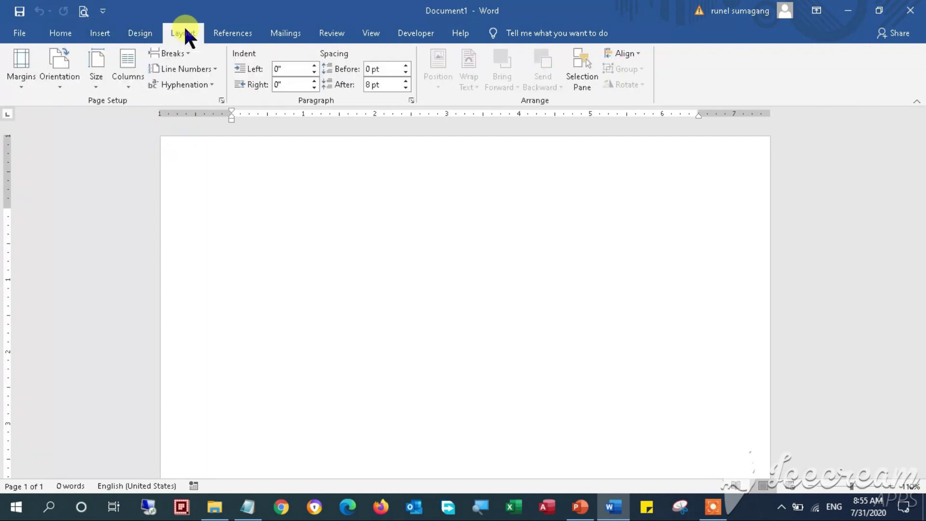
- Set the blank page's size to A4 and keep portrait orientation
click(99, 84)
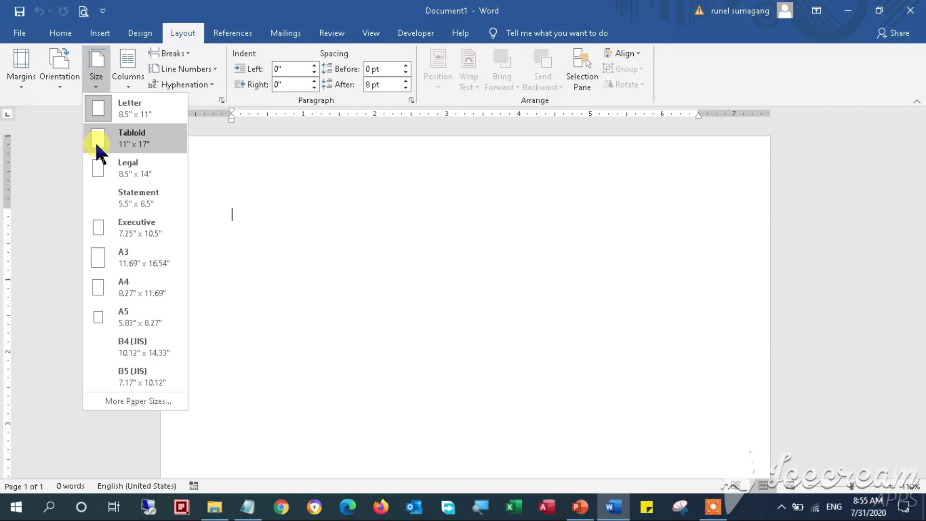
click(102, 289)
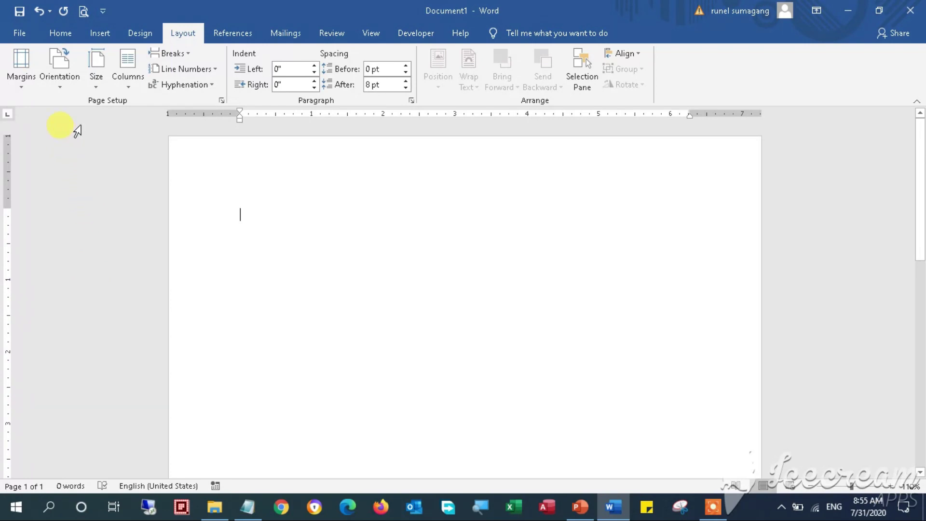
click(60, 86)
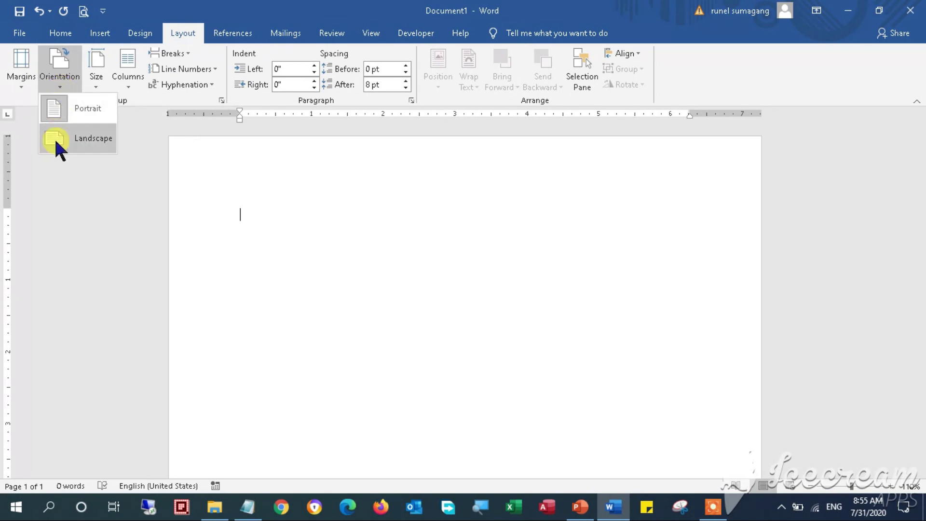
click(57, 112)
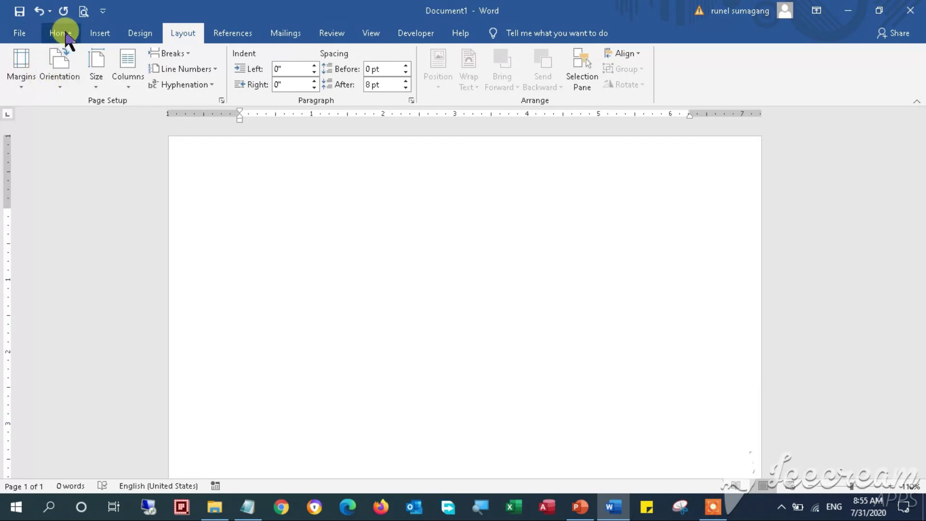
- Open the Insert File browser through Insert > Object > Text from File
click(99, 32)
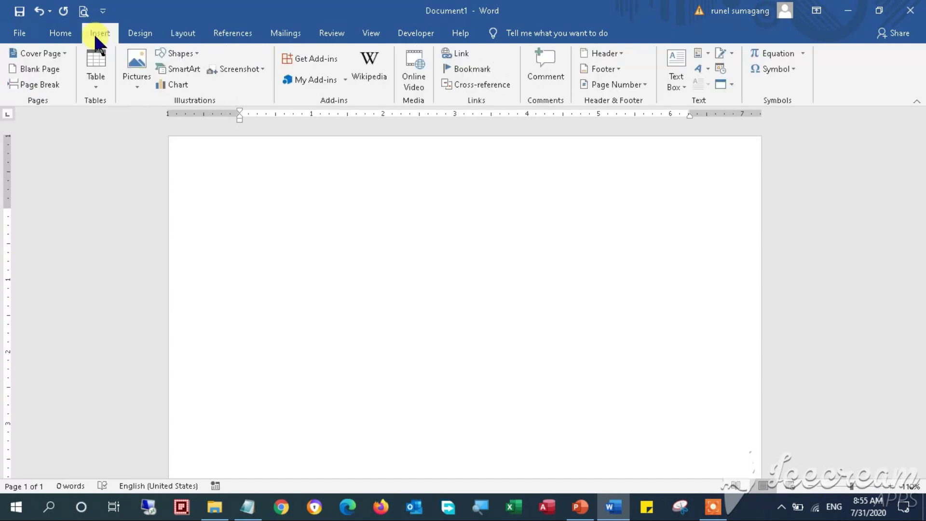
click(732, 84)
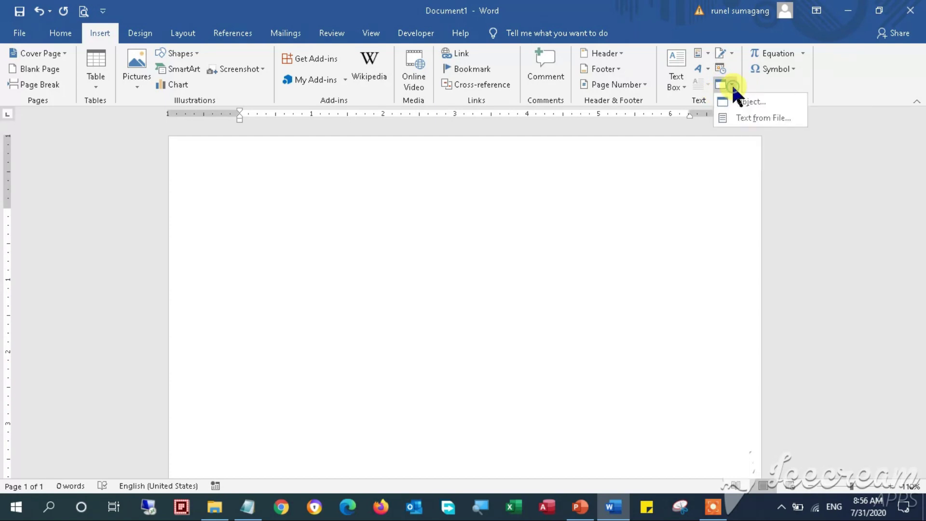
click(747, 118)
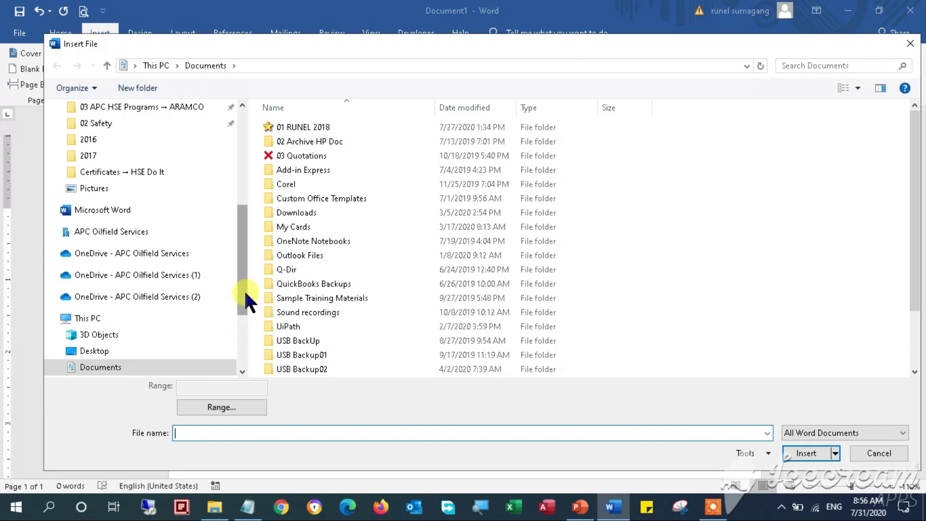
- Browse to 01 ARAMCO missing doc > 03 Do IT in-house Training and insert the employee's H2S certificate PDF
drag(247, 289, 258, 203)
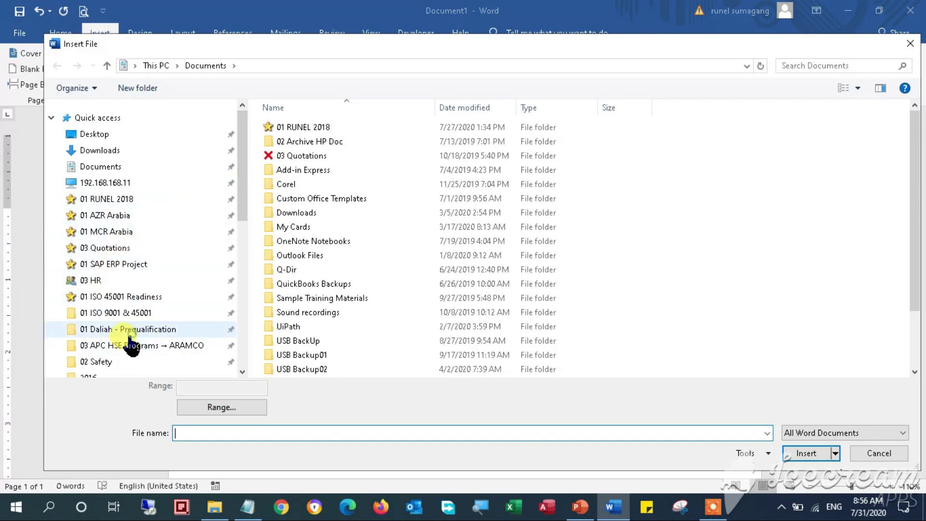
click(128, 328)
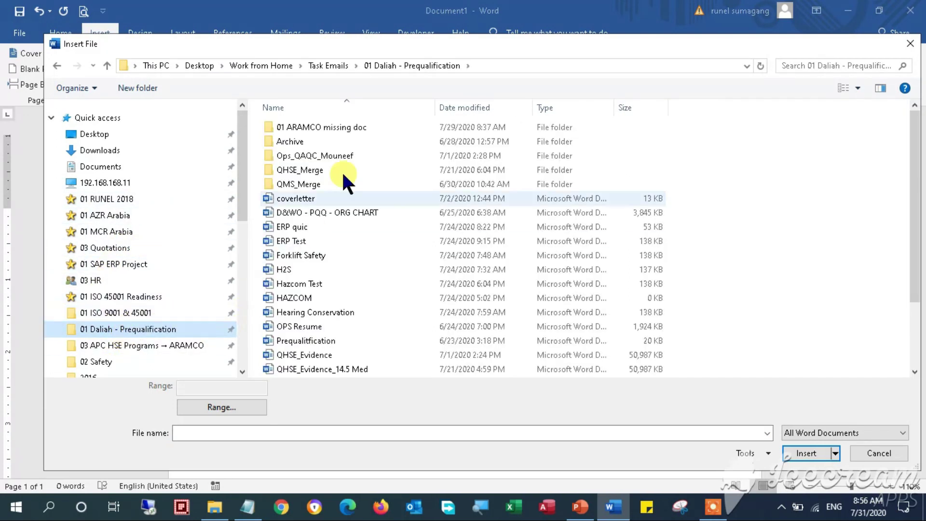
double_click(351, 128)
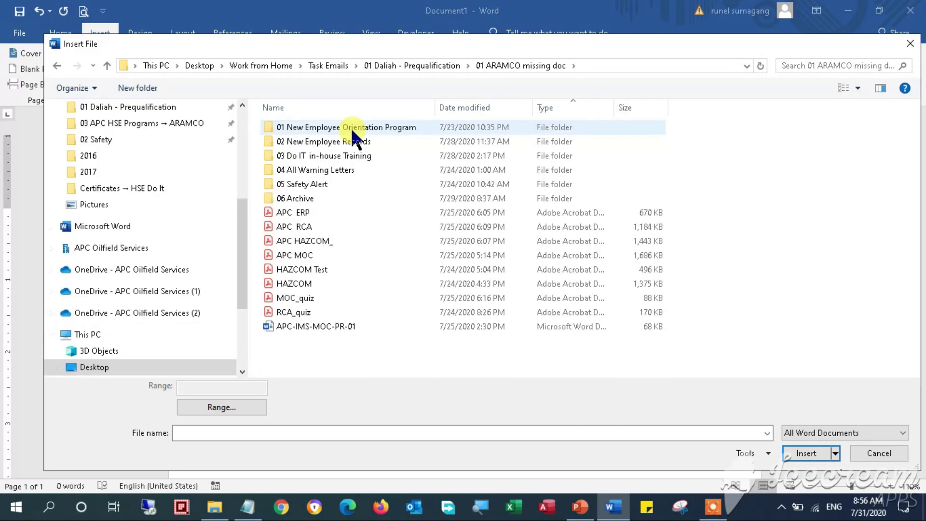
click(336, 157)
double_click(335, 160)
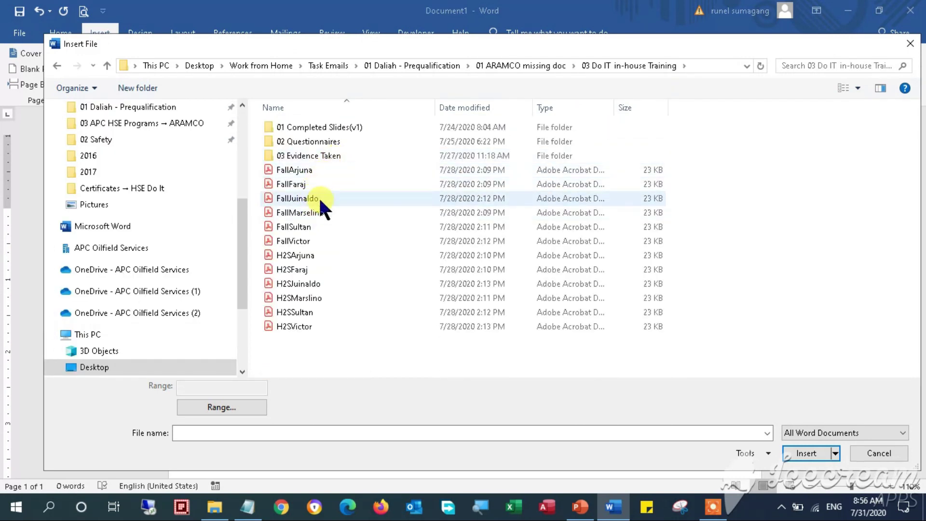
click(286, 328)
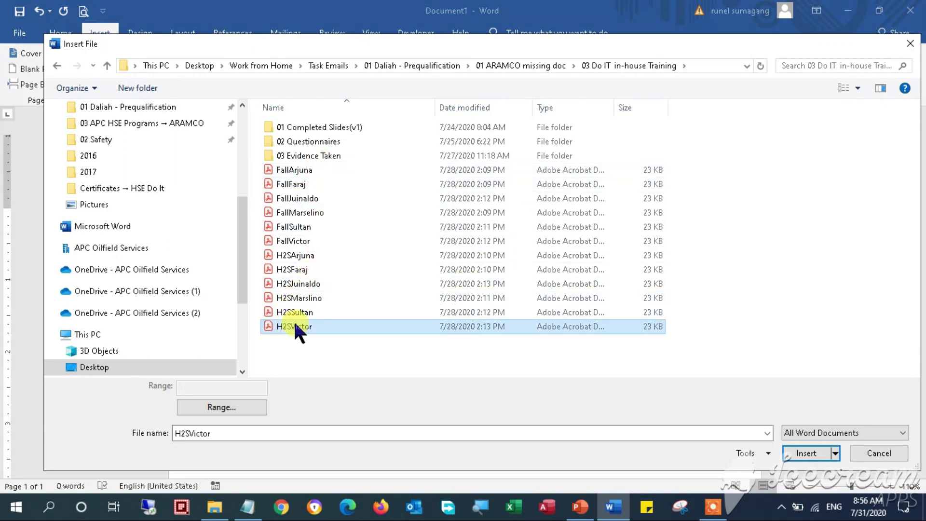
click(806, 453)
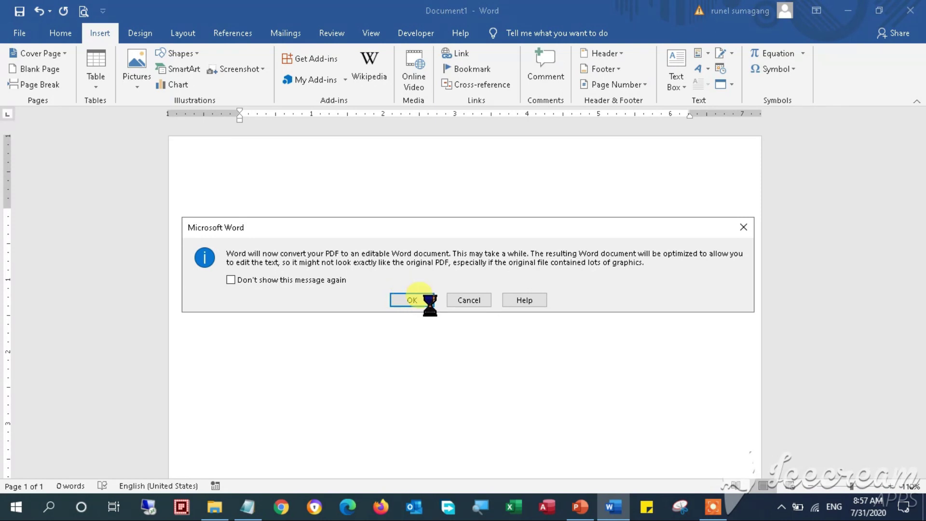
- Accept the PDF conversion and scroll through the converted H2S certificate to check it
click(428, 302)
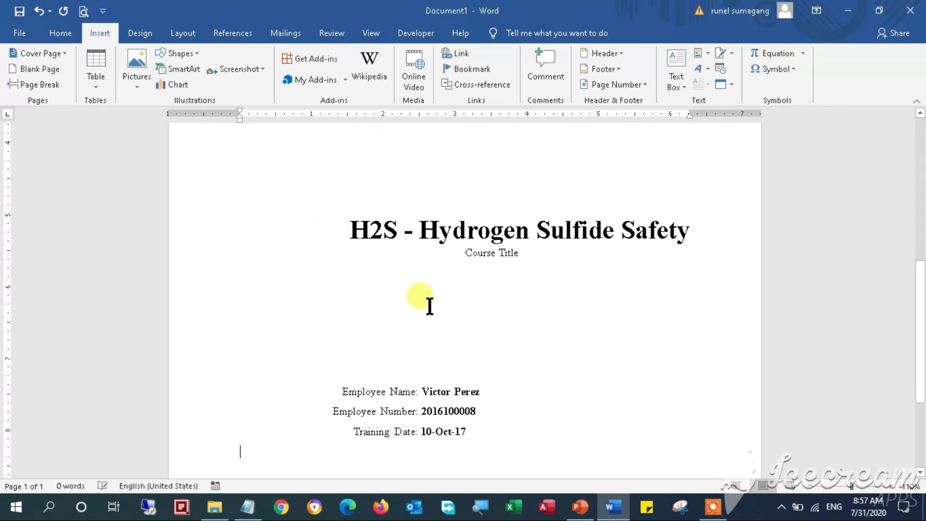
scroll(403, 374, up, 6)
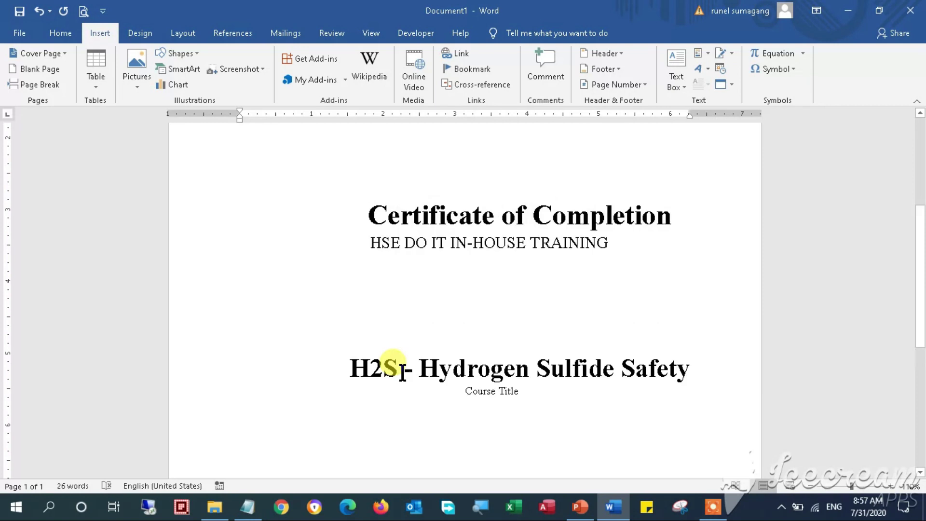
scroll(403, 374, down, 10)
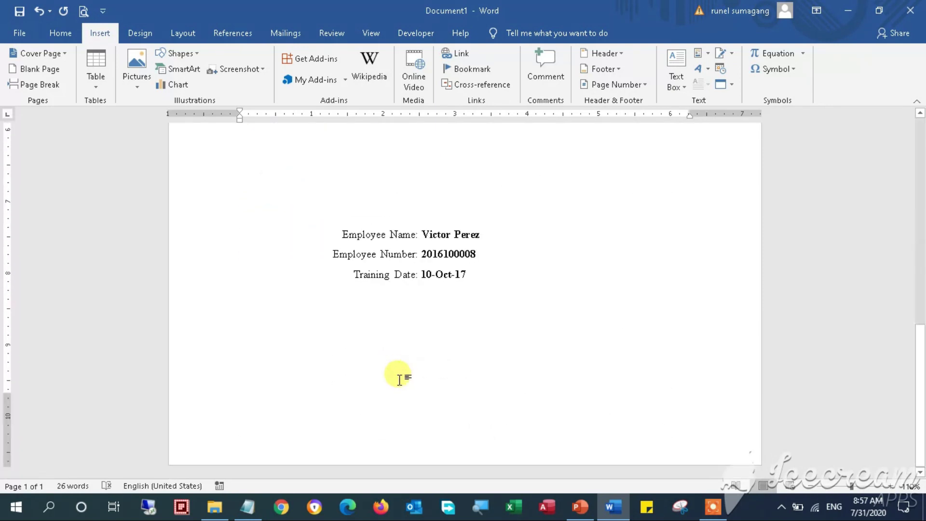
drag(923, 381, 922, 185)
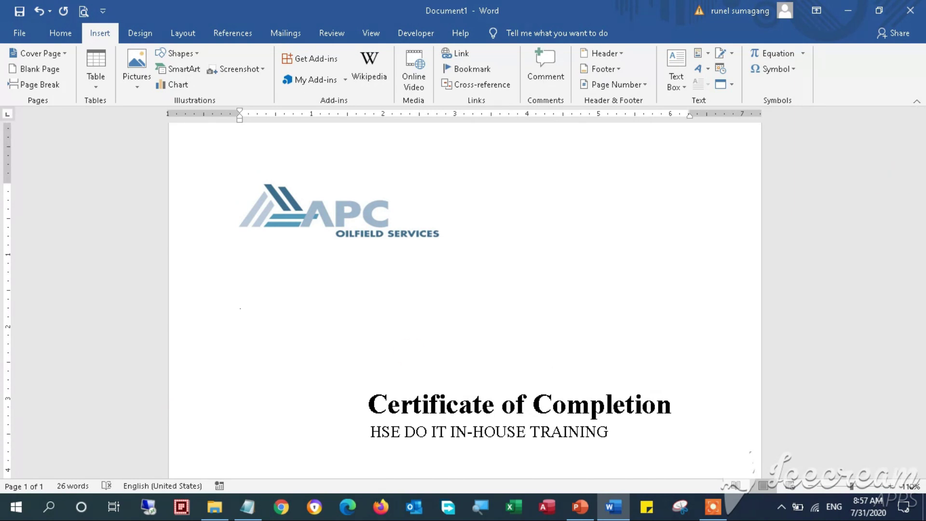
- Save the certificate as 'PDF to word' in Documents, then minimize Word
click(19, 11)
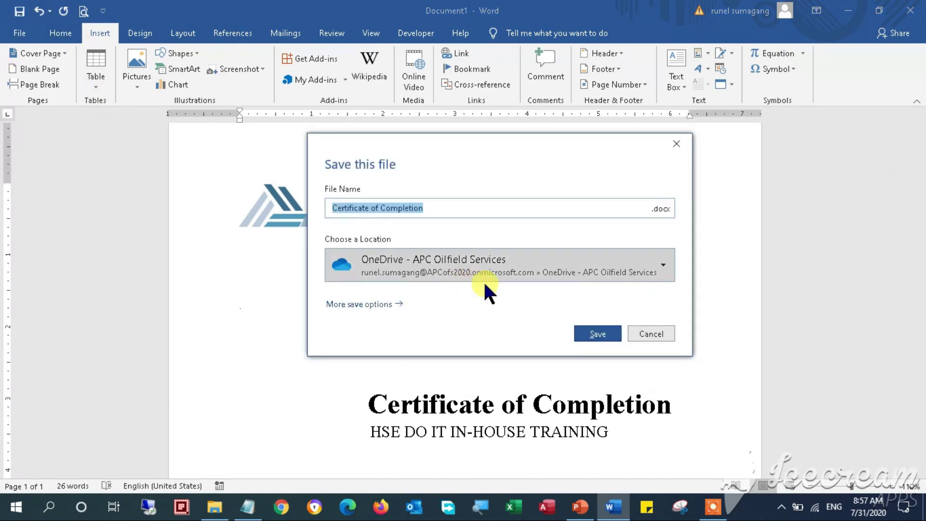
click(650, 334)
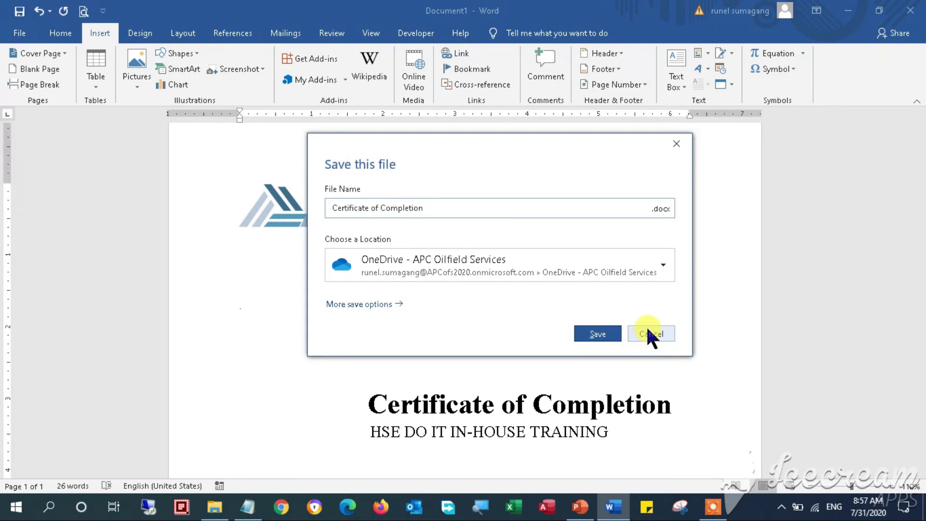
click(21, 34)
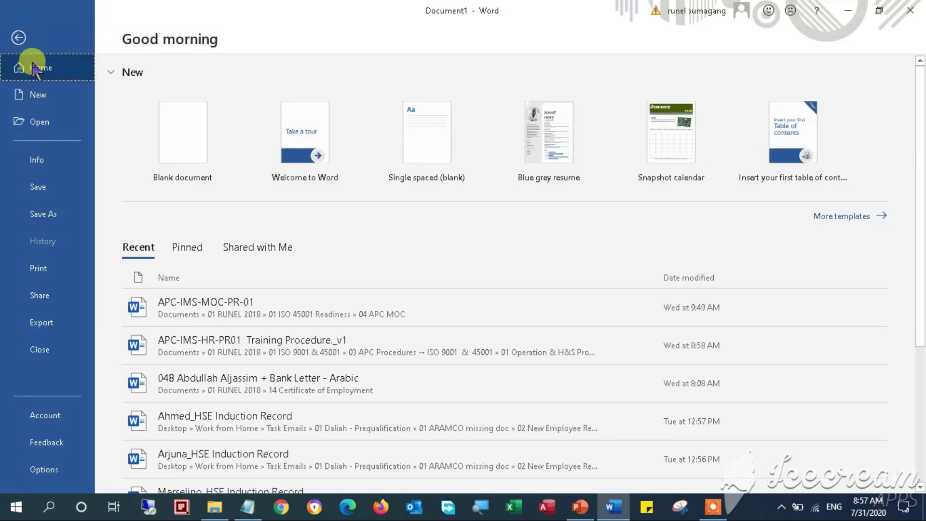
click(48, 214)
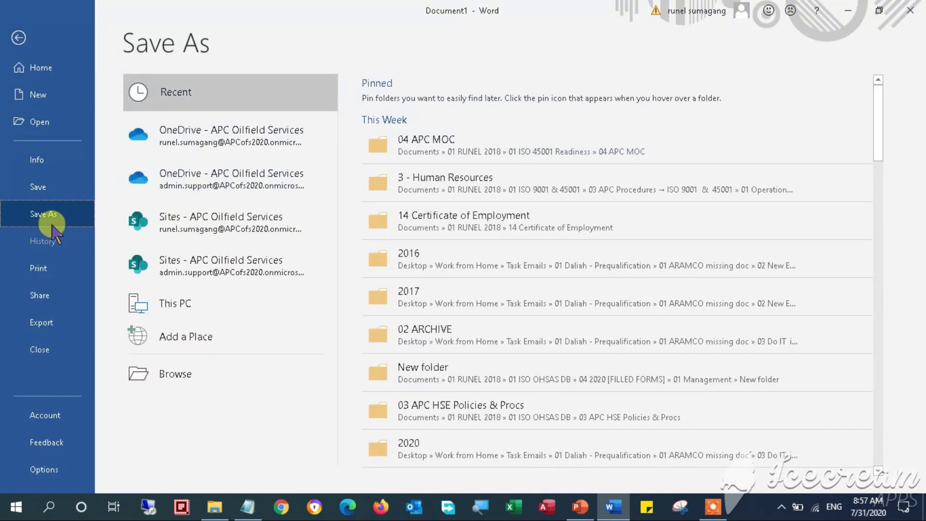
click(170, 380)
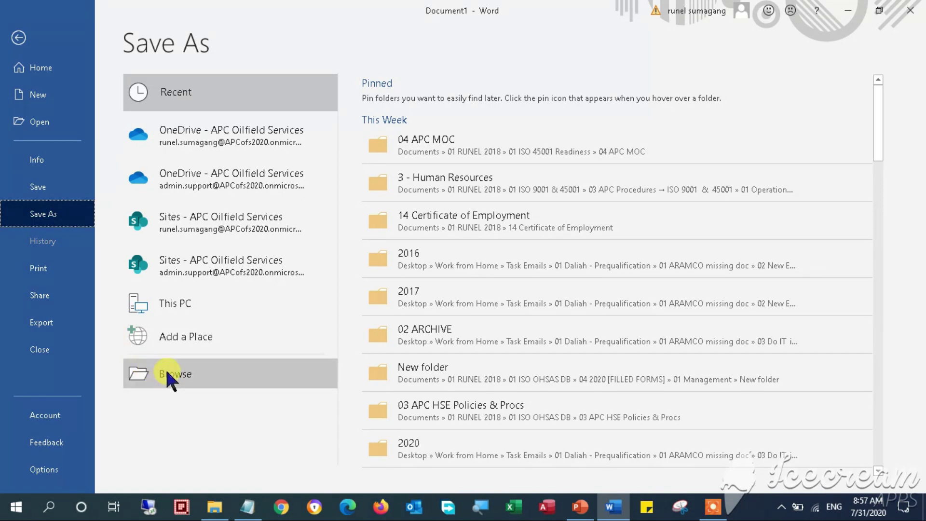
click(190, 312)
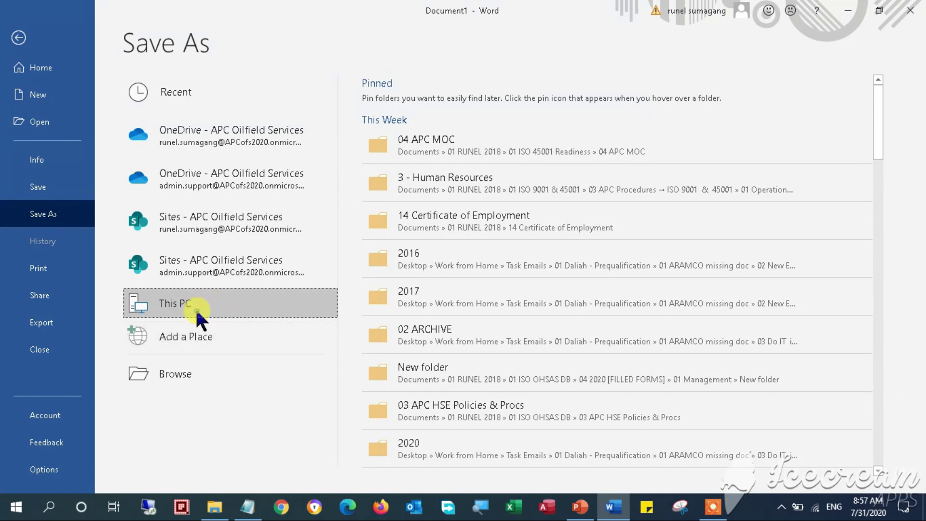
click(175, 374)
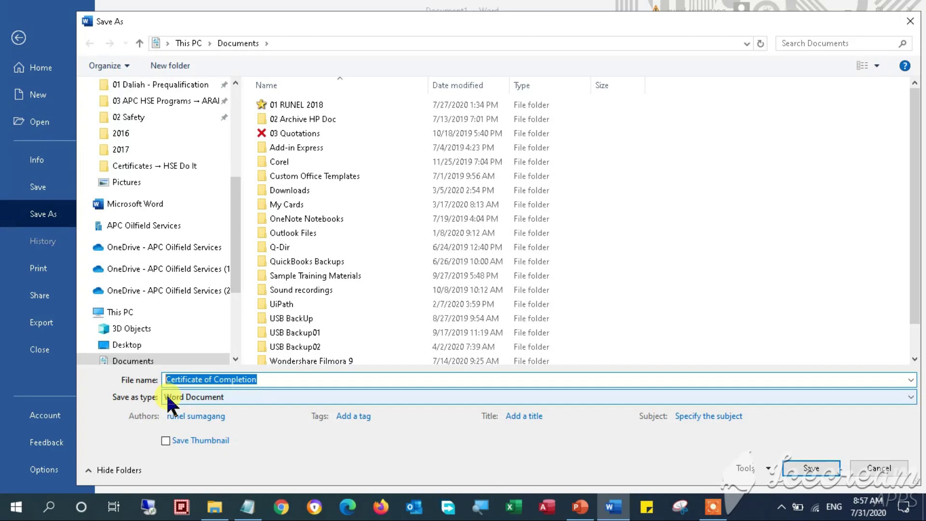
text(PDF to word)
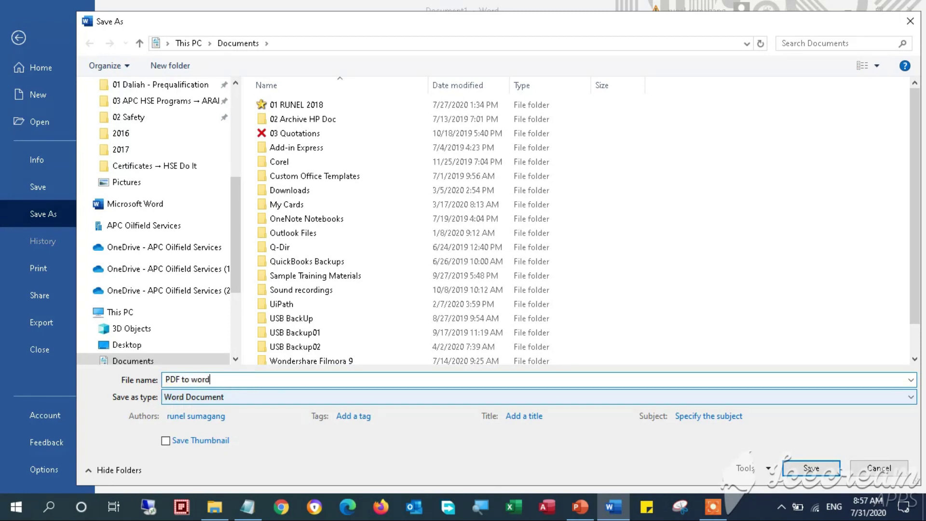
click(814, 466)
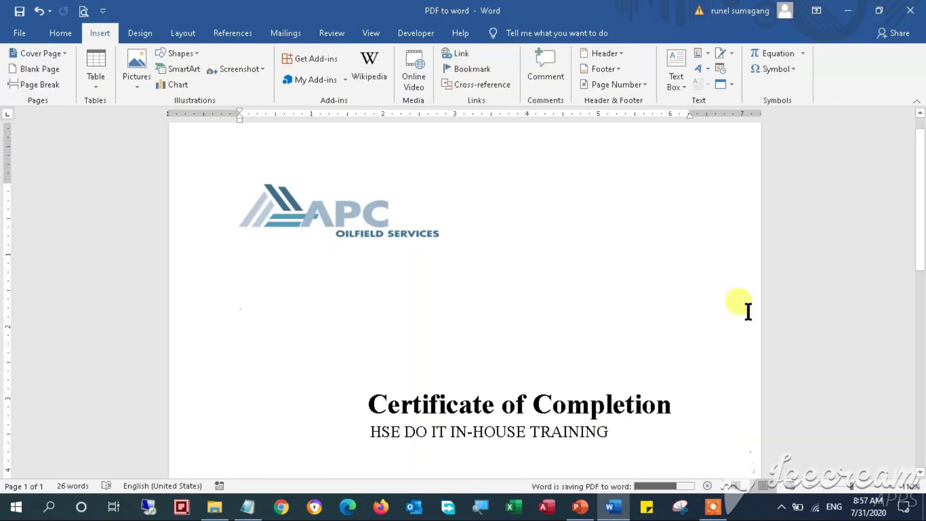
mouse_move(922, 178)
mouse_down()
mouse_move(912, 379)
mouse_move(921, 174)
mouse_up()
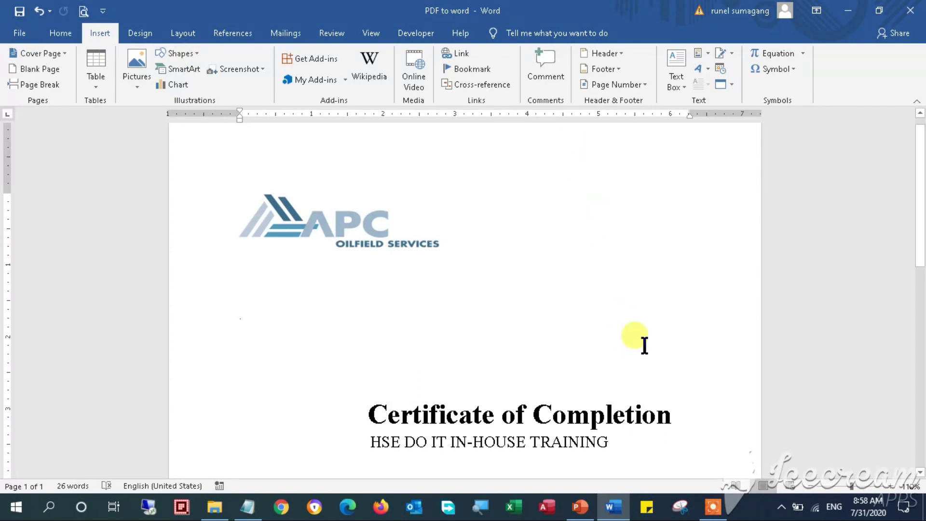
click(849, 12)
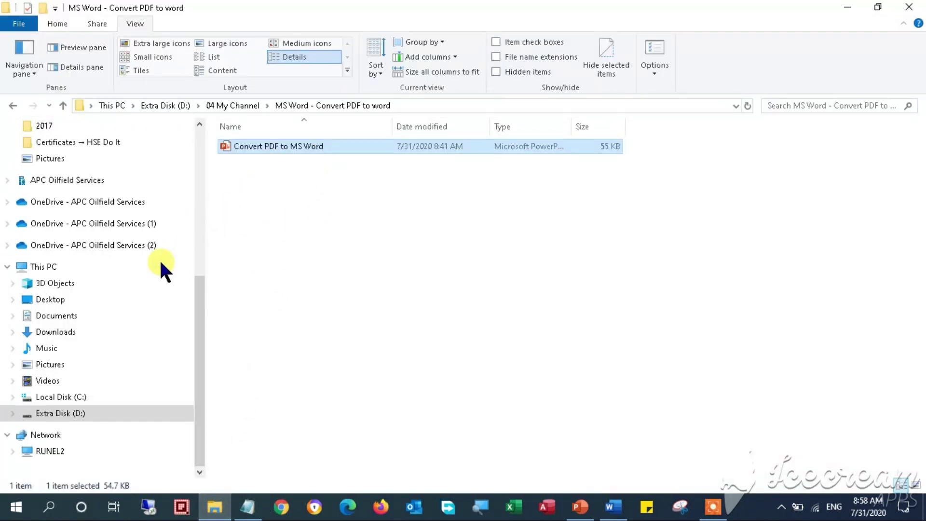
- Navigate to 01 ARAMCO missing doc > 03 Do IT in-house Training and open the last H2S certificate PDF
drag(204, 314, 221, 227)
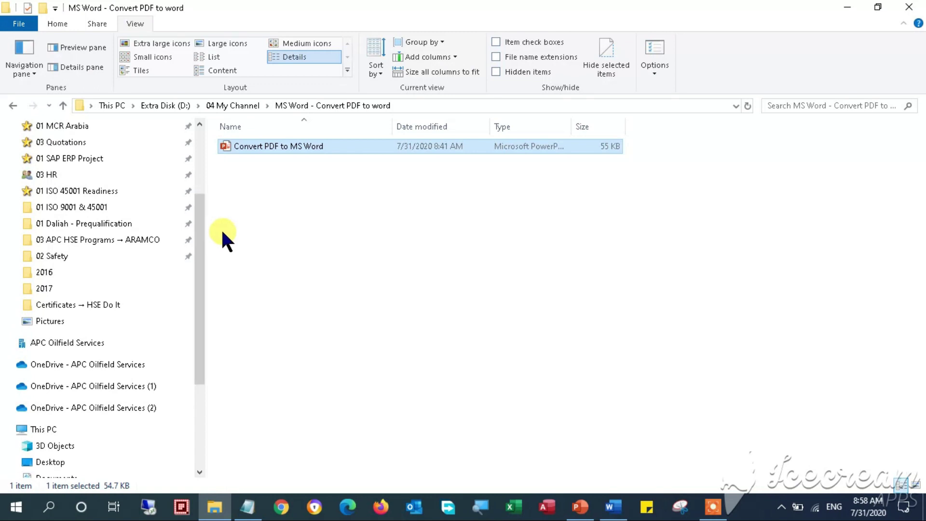
click(127, 228)
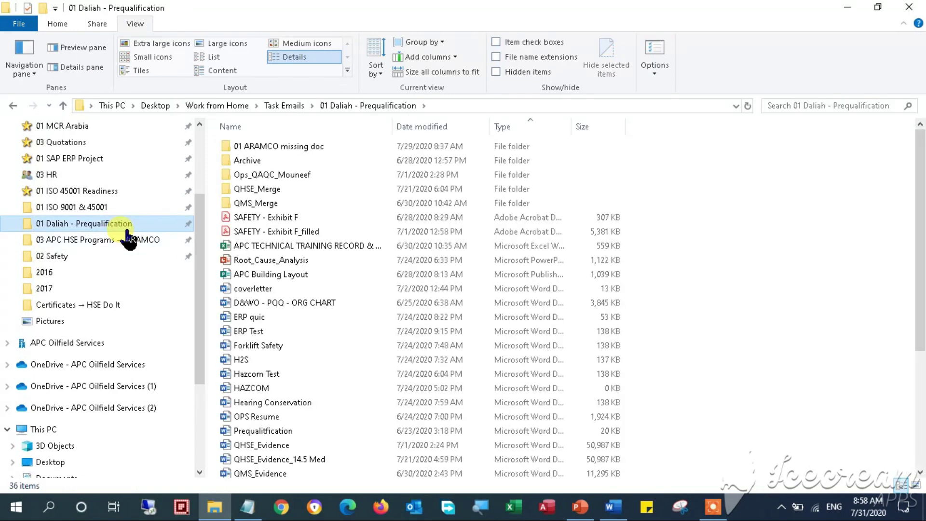
double_click(285, 145)
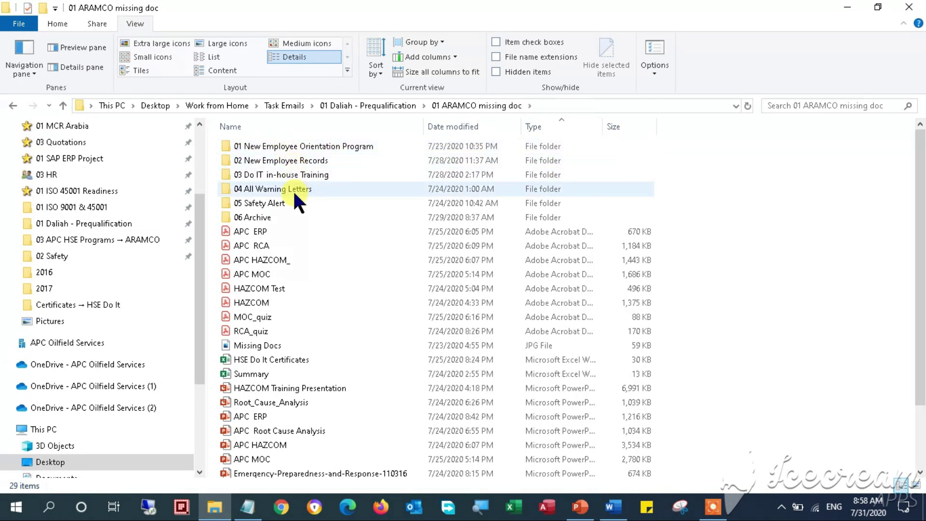
click(280, 178)
double_click(282, 176)
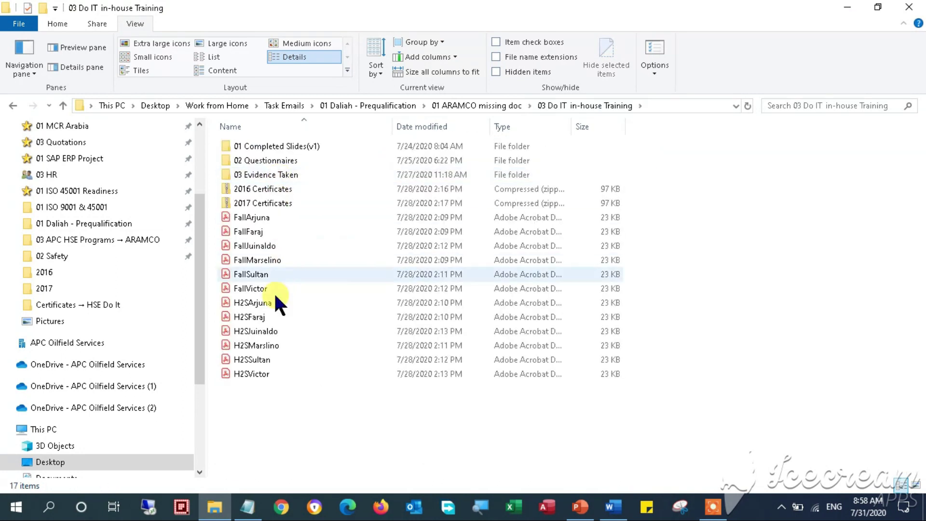
click(240, 374)
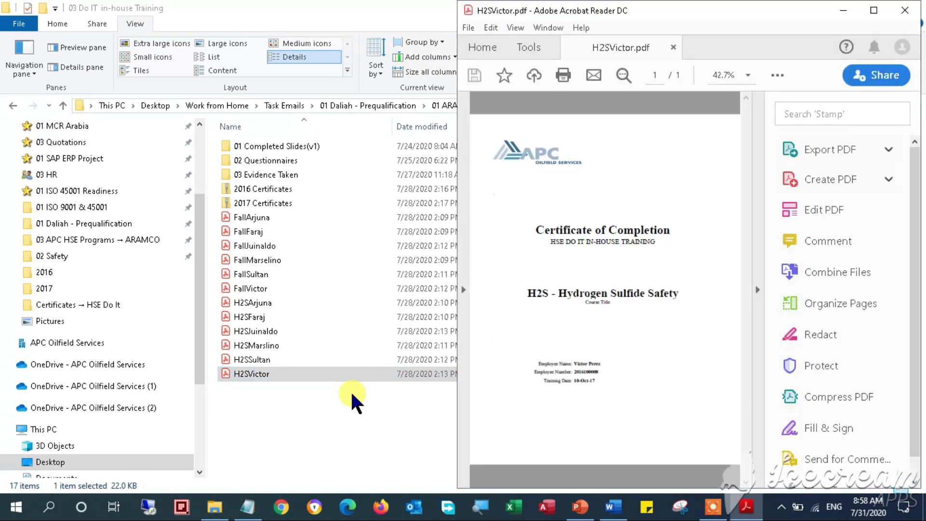
- Maximize the H2S certificate in Acrobat Reader, scroll through it and back up, then minimize it
click(874, 10)
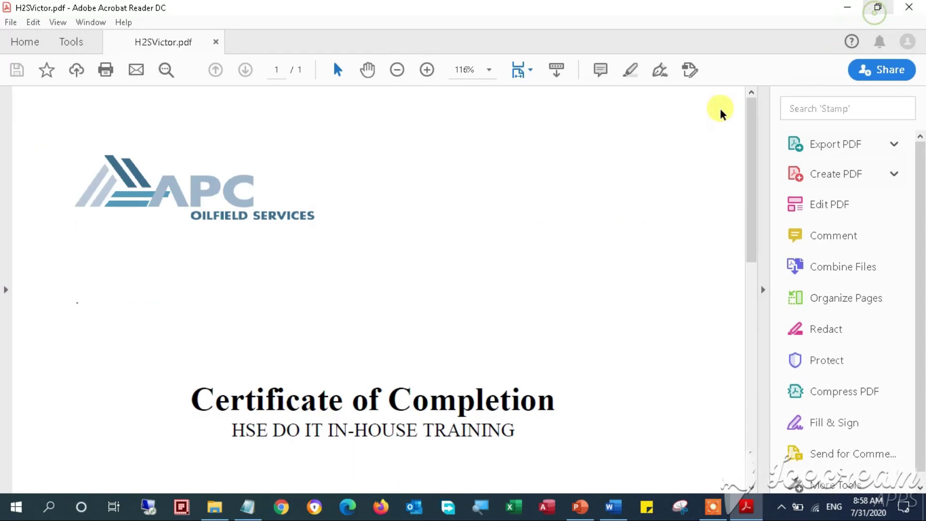
drag(749, 170, 711, 419)
click(757, 269)
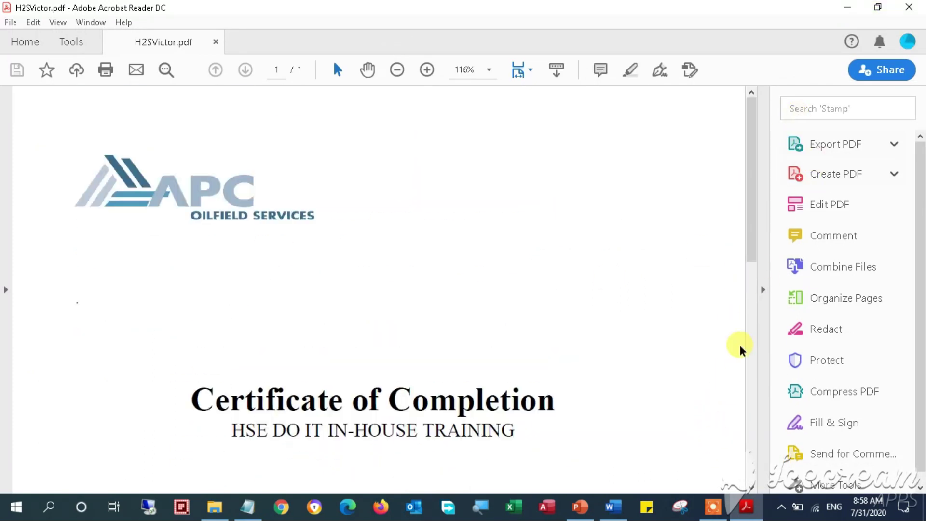
click(852, 6)
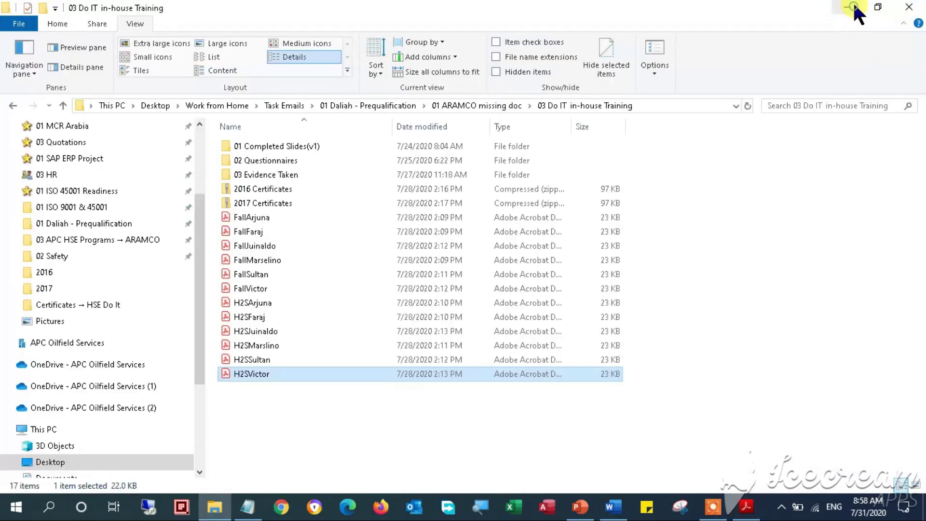
- Minimize File Explorer to leave the bare desktop and bring up the screen recorder controls
click(851, 9)
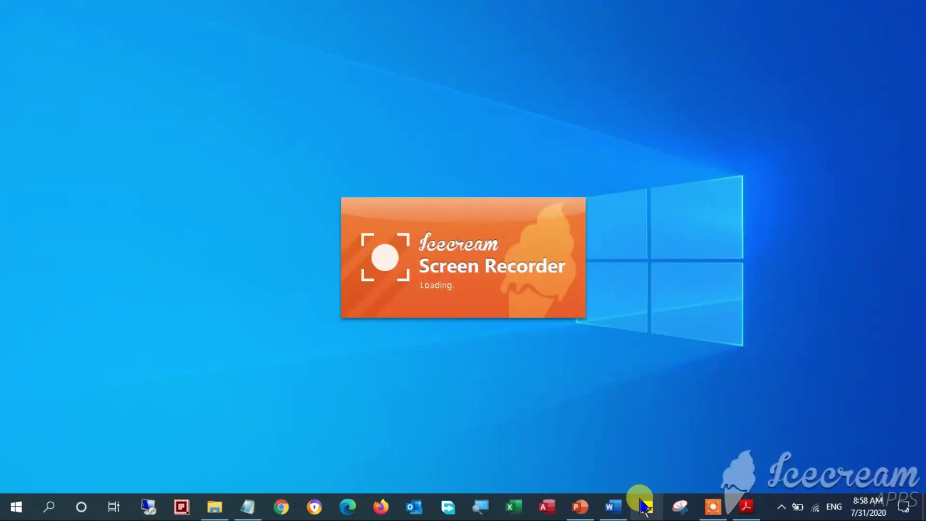
click(712, 506)
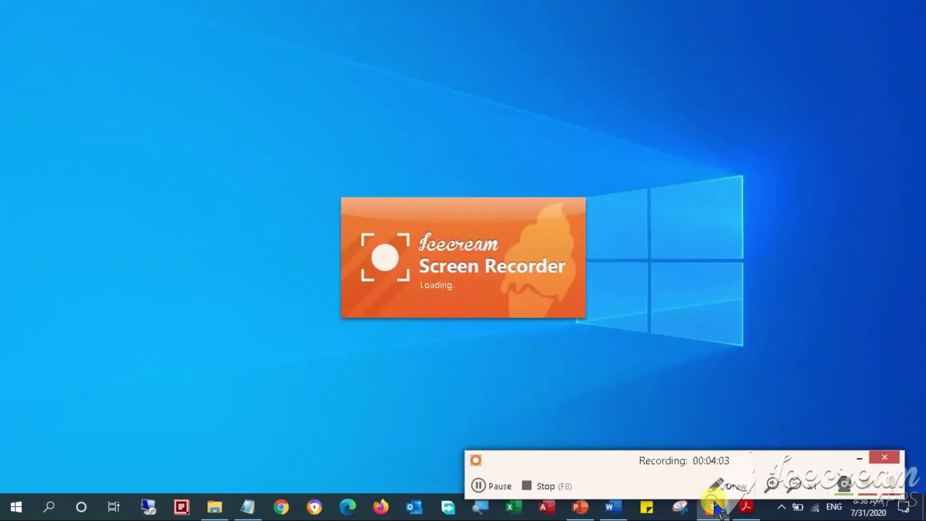